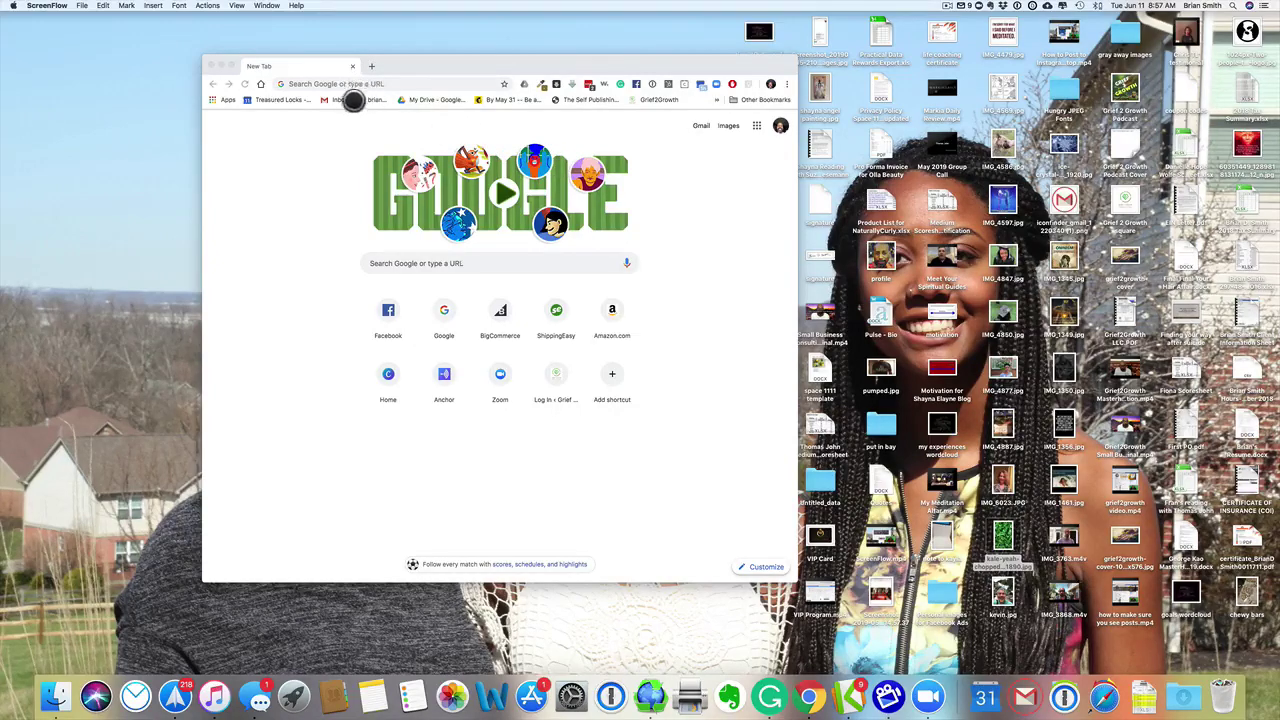
Load the Gmail inbox and drag its URL onto the desktop as an Inbox .webloc file
left_click(340, 100)
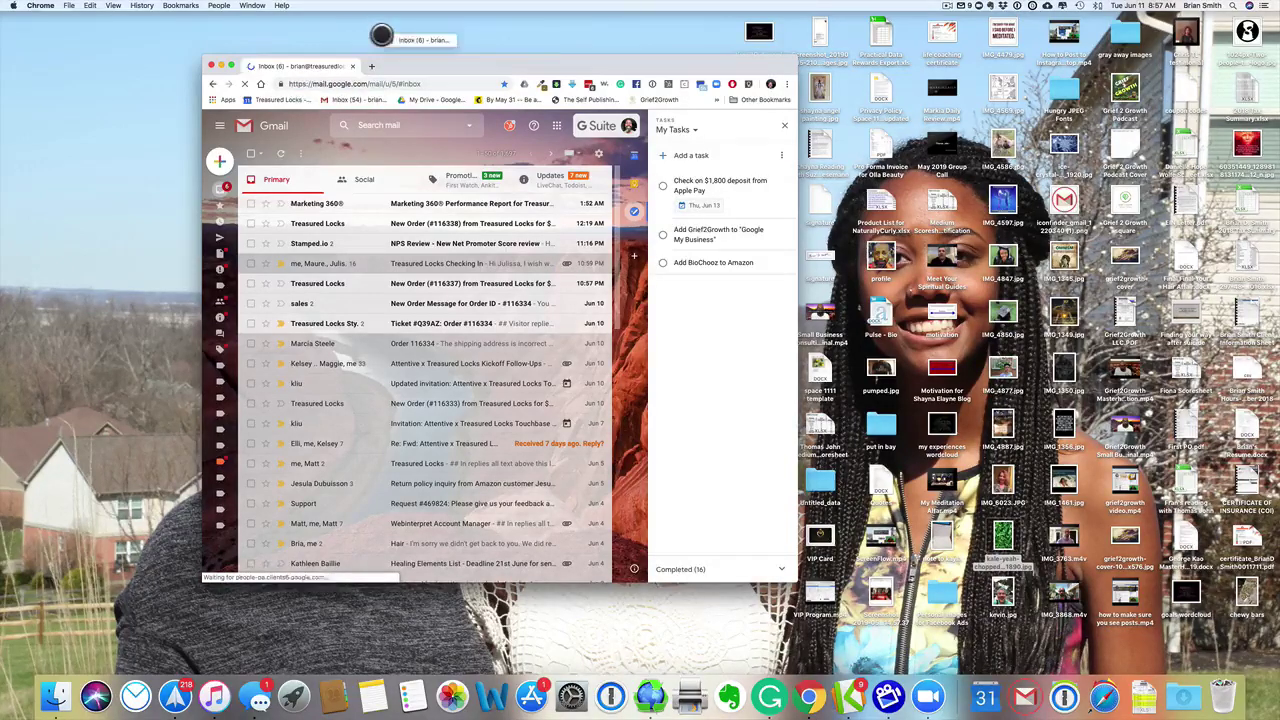
left_click(696, 70)
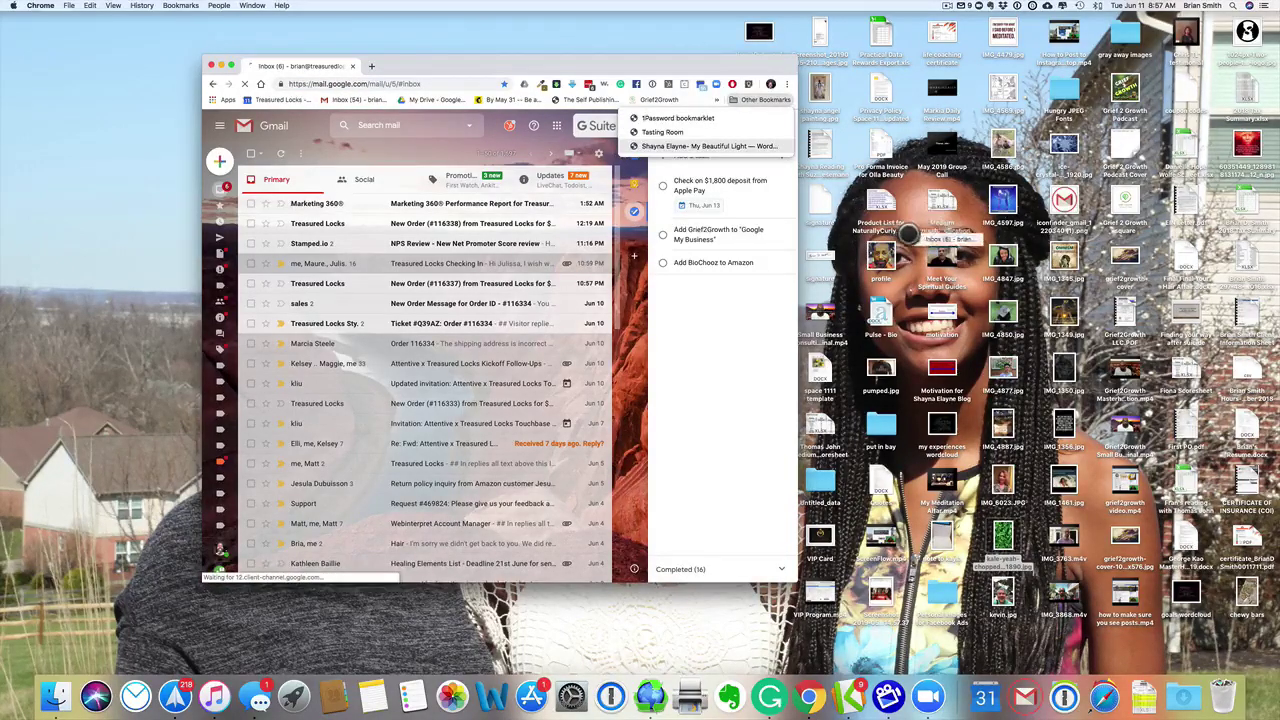
left_click(357, 38)
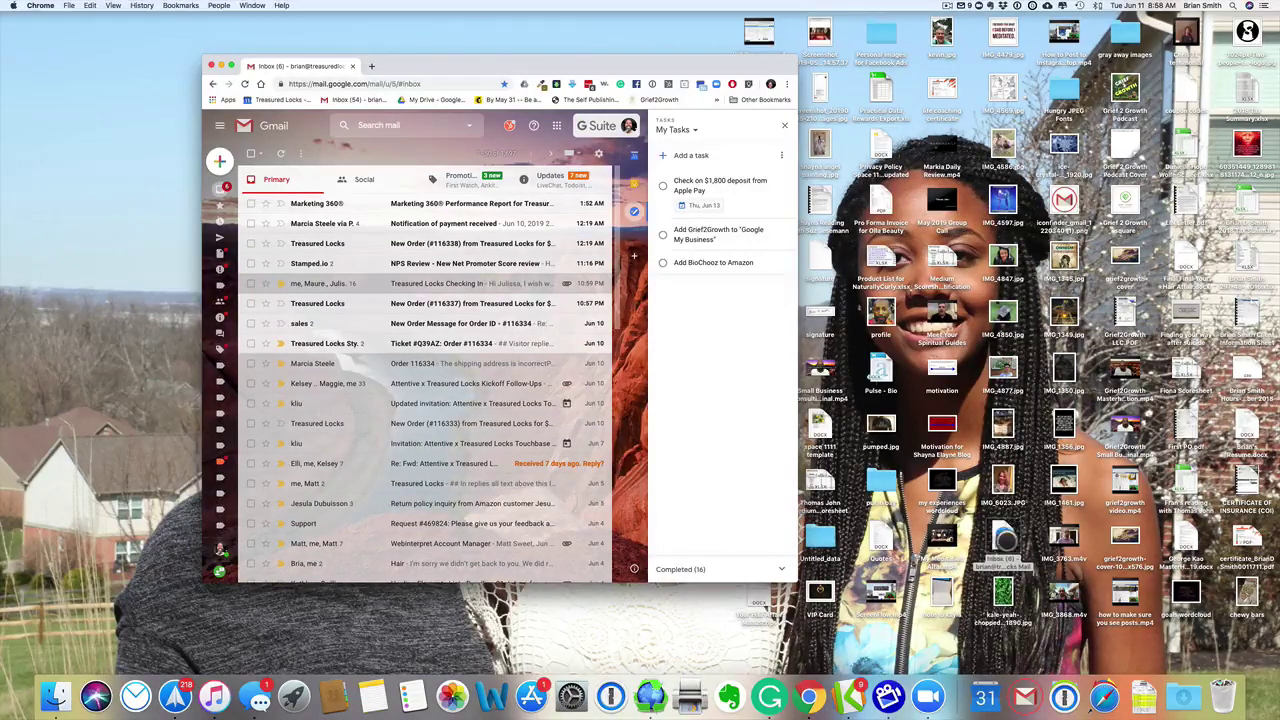
Show the Get Info panel for the Inbox .webloc shortcut on the desktop
right_click(1000, 532)
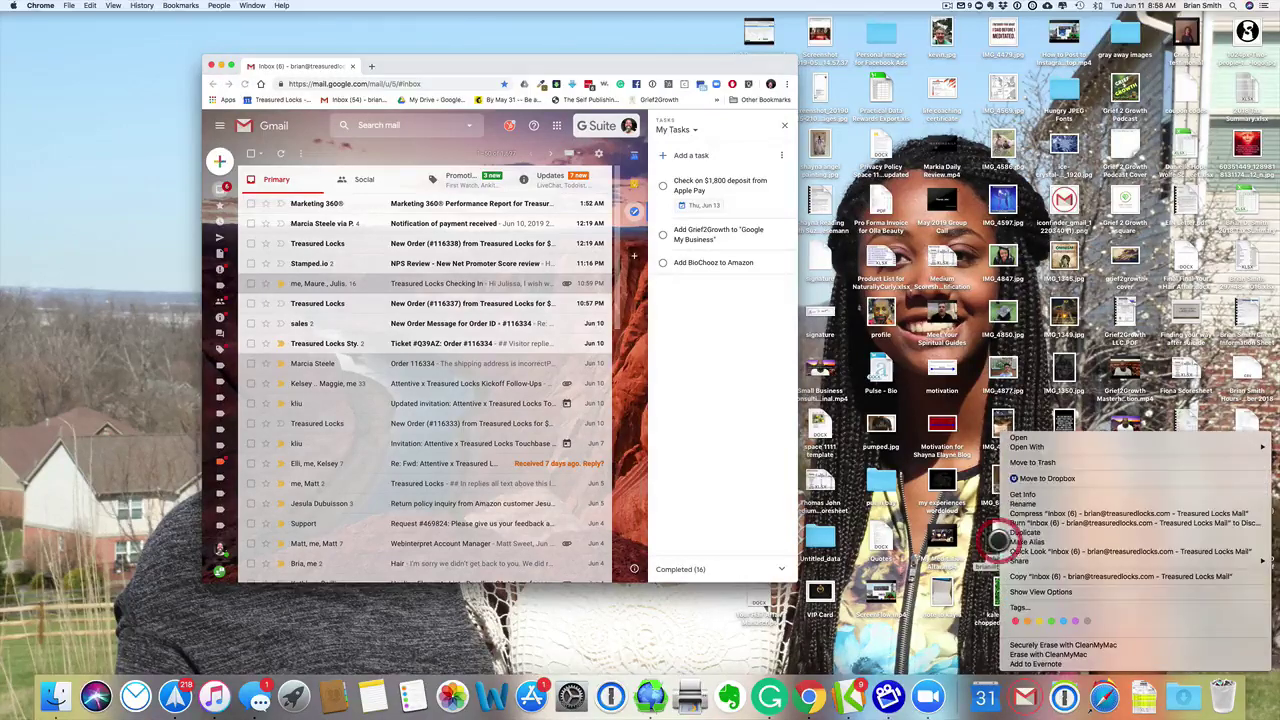
left_click(1031, 495)
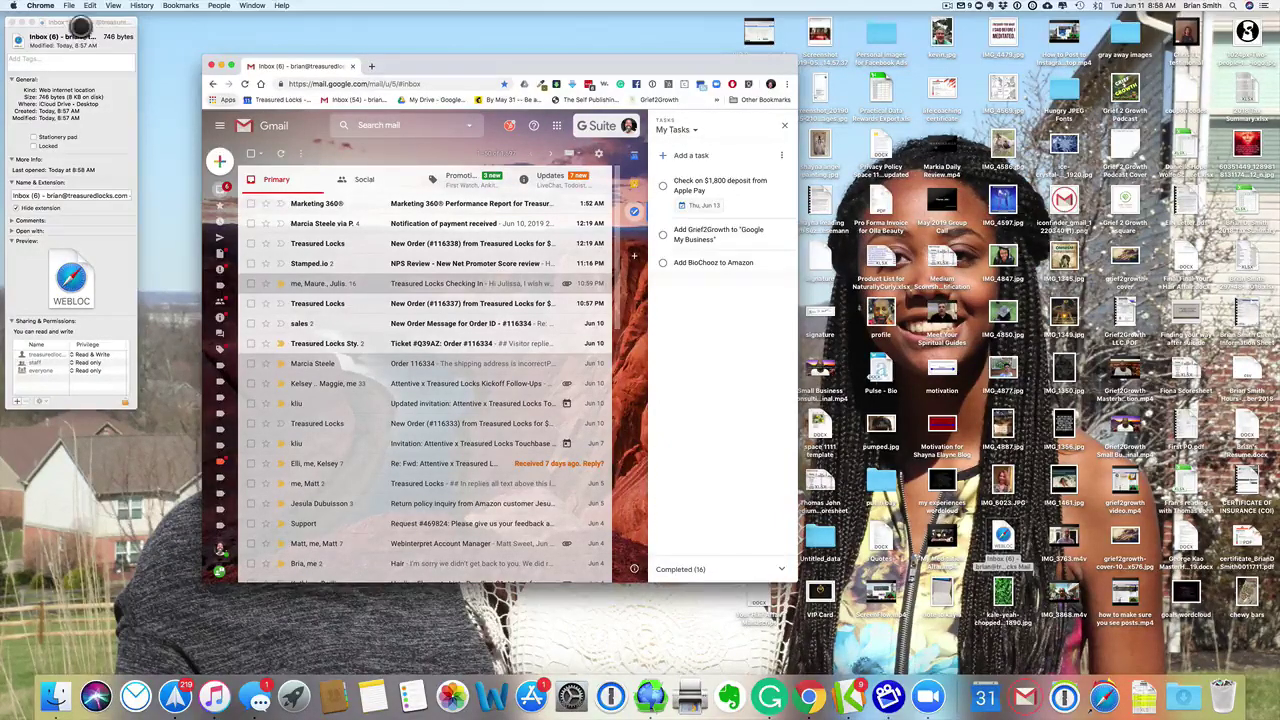
Drop the Gmail PNG from the desktop onto the shortcut's icon in the Info panel
left_click_drag(86, 20, 156, 34)
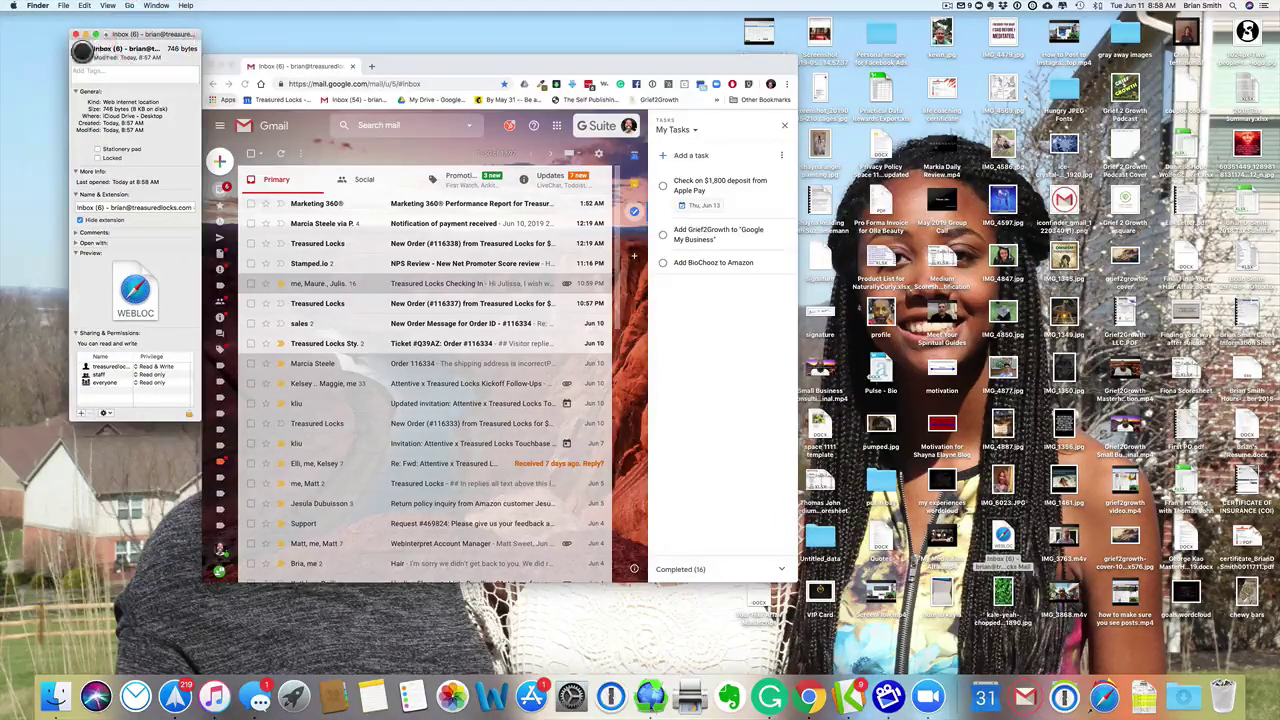
left_click(82, 50)
left_click(82, 50)
left_click(82, 50)
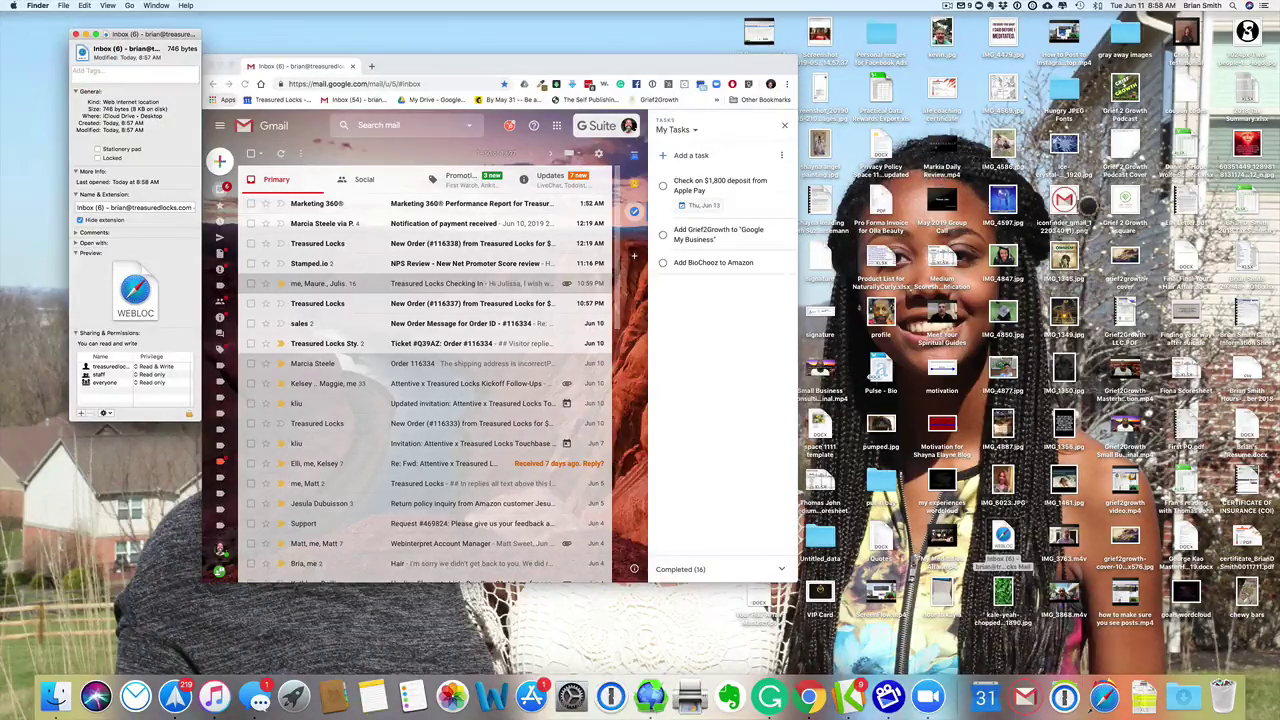
mouse_move(1064, 203)
left_mouse_down()
mouse_move(405, 170)
mouse_move(70, 57)
left_mouse_up()
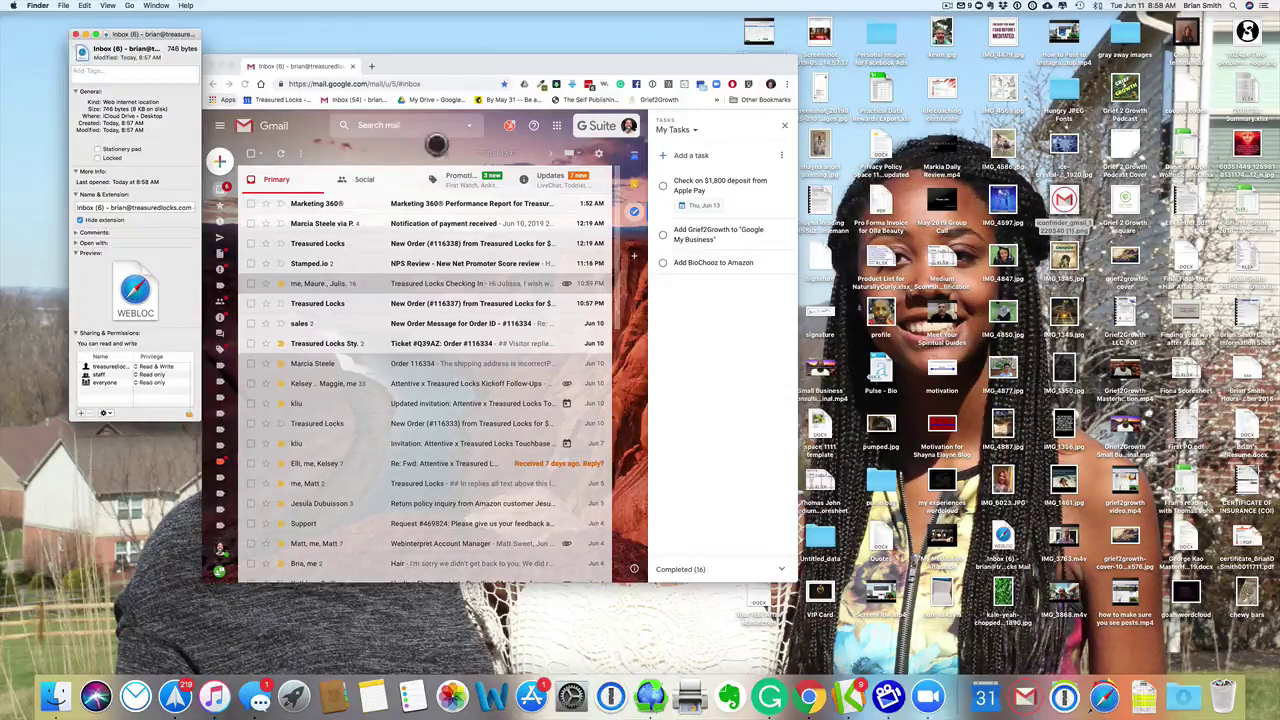
left_click_drag(1064, 203, 84, 62)
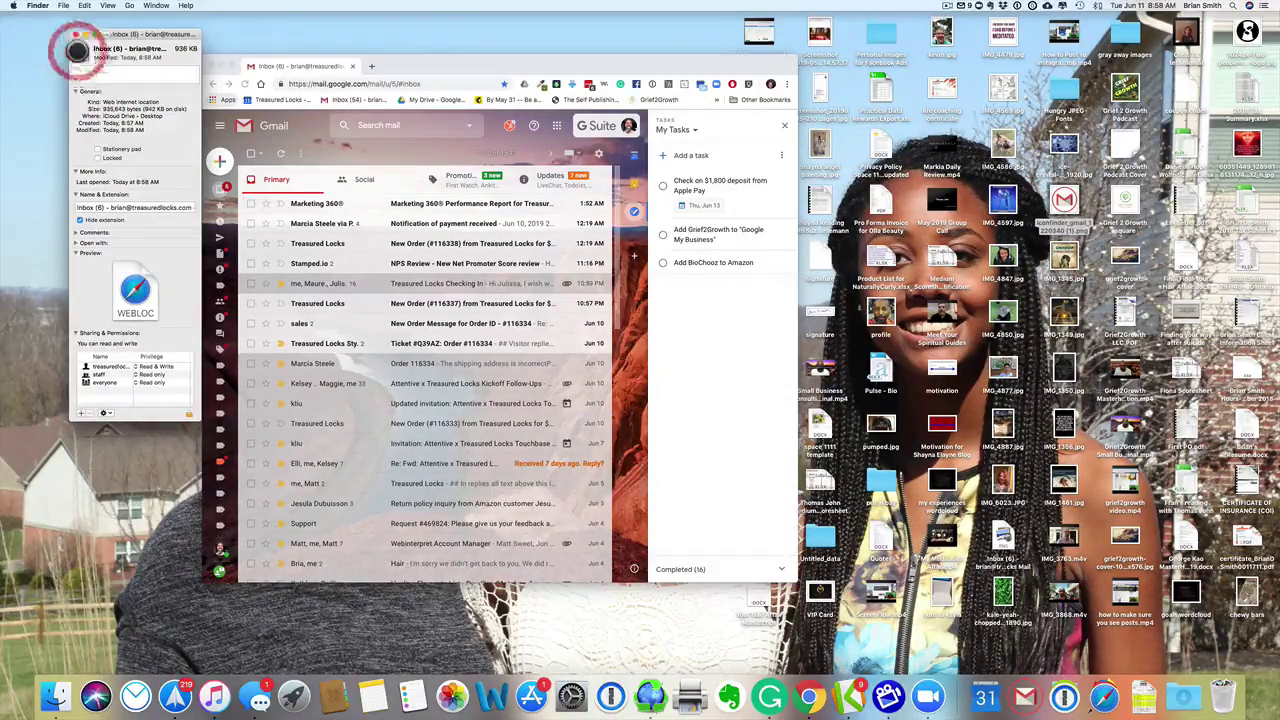
left_click_drag(84, 62, 101, 60)
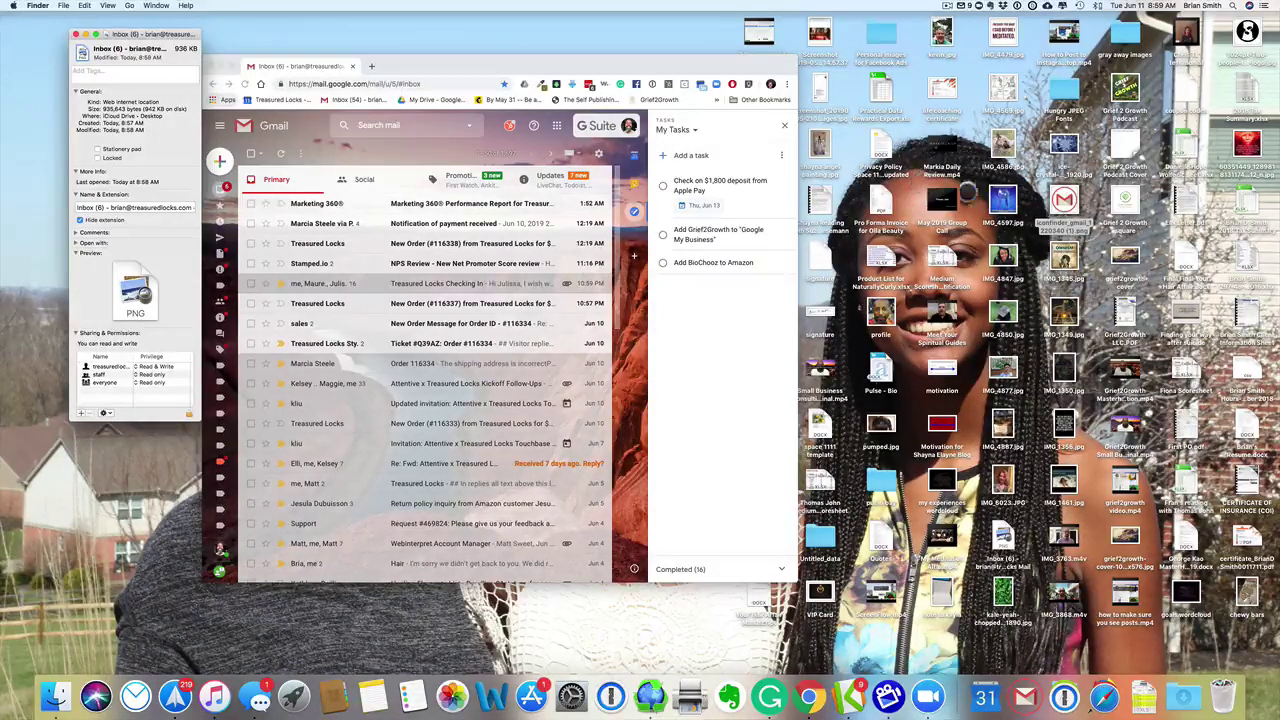
Copy the entire Gmail logo image in Preview, then close the image and quit Preview
double_click(1065, 200)
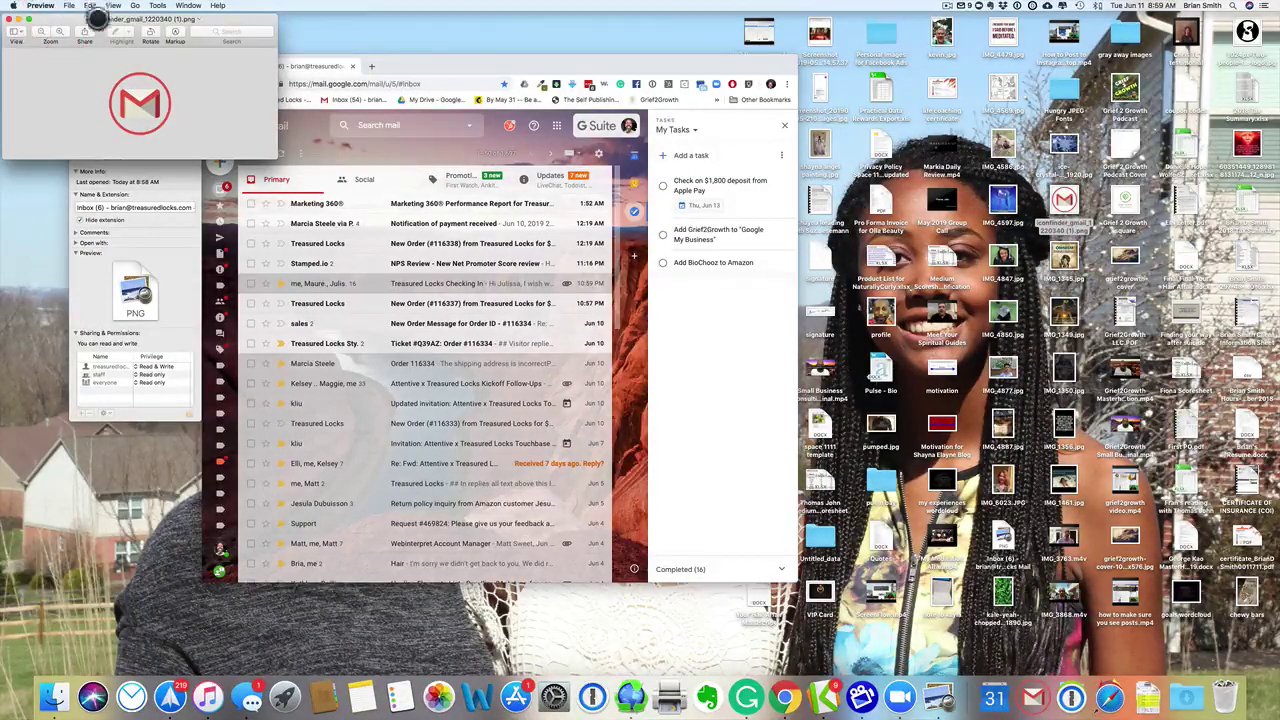
left_click(92, 6)
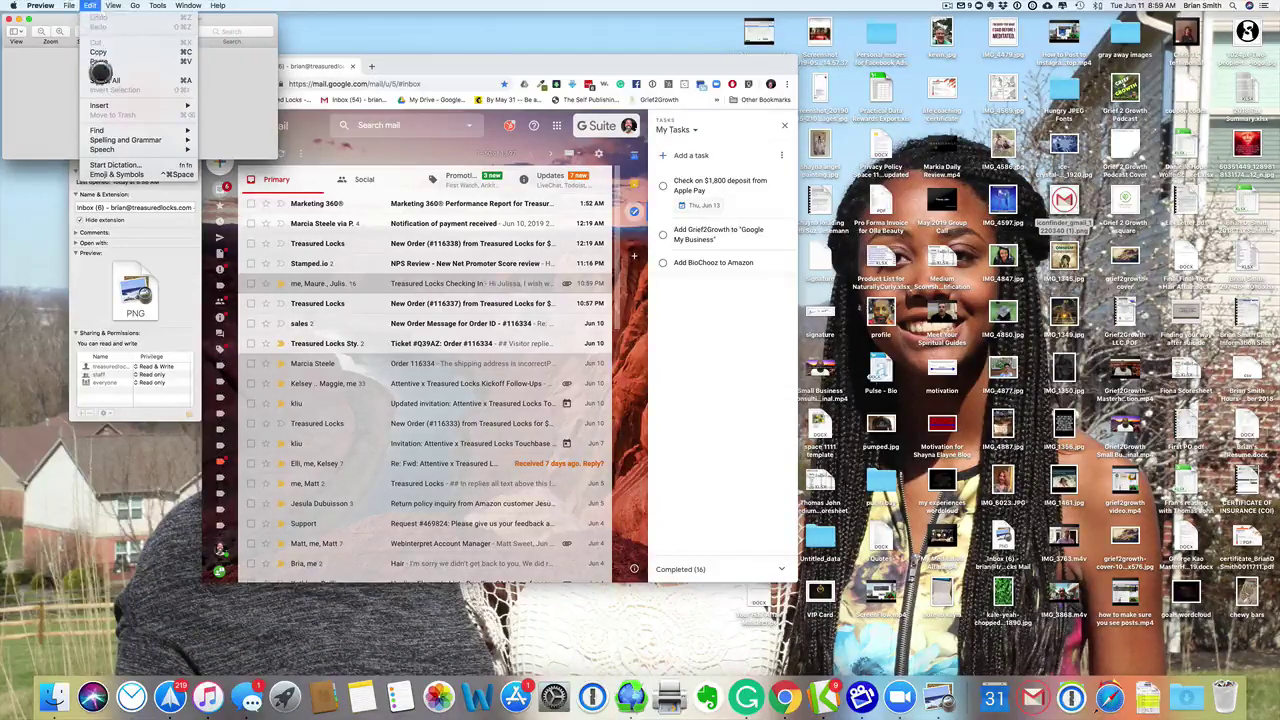
left_click(100, 82)
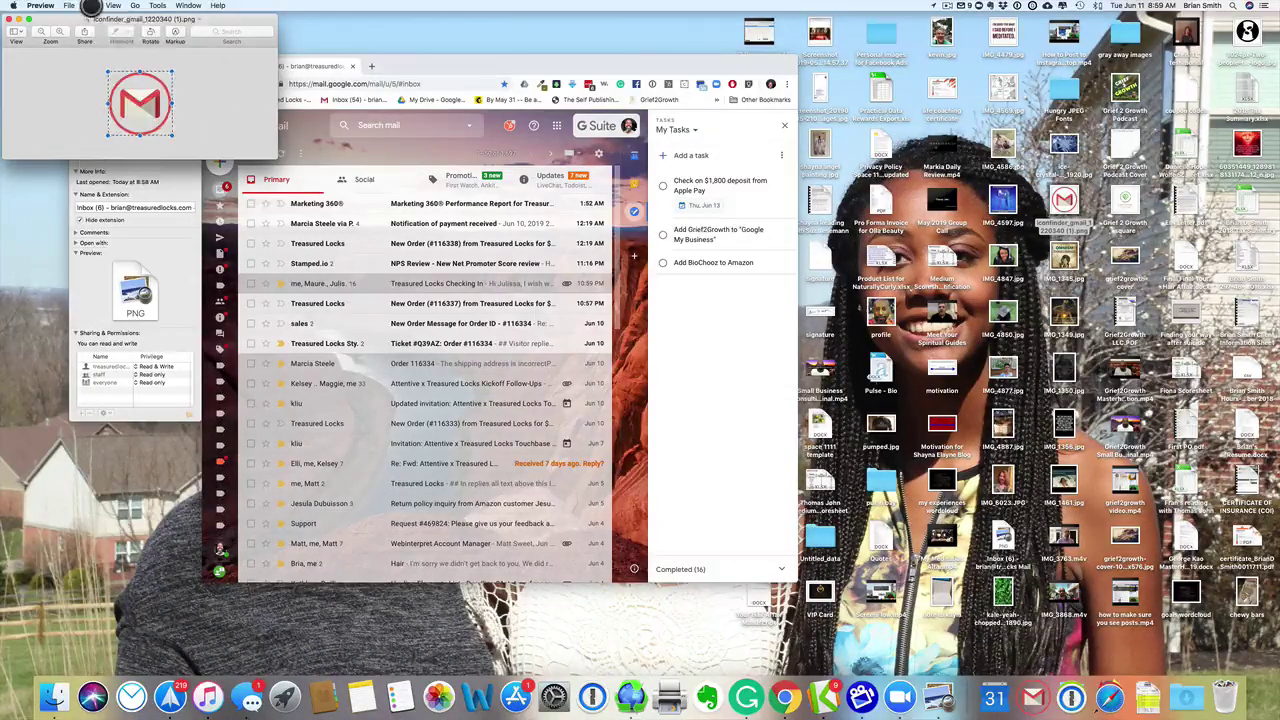
left_click(91, 6)
left_click(94, 48)
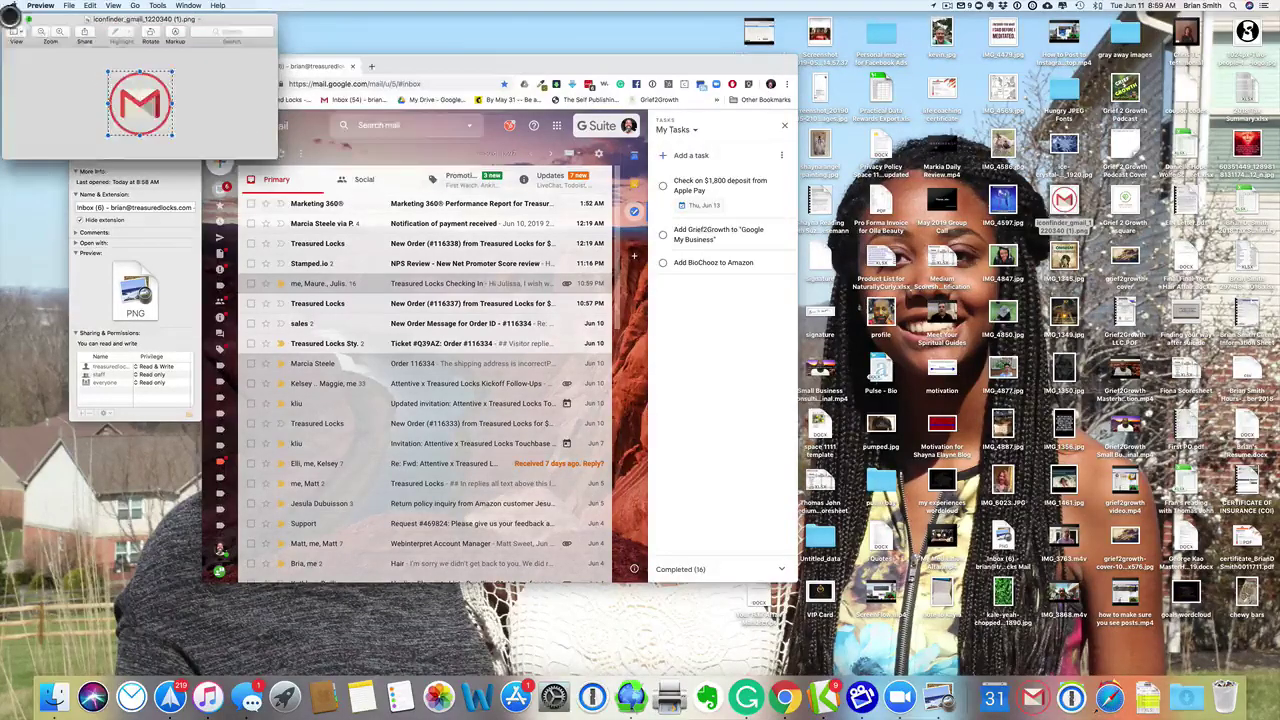
left_click(10, 17)
key("super+q")
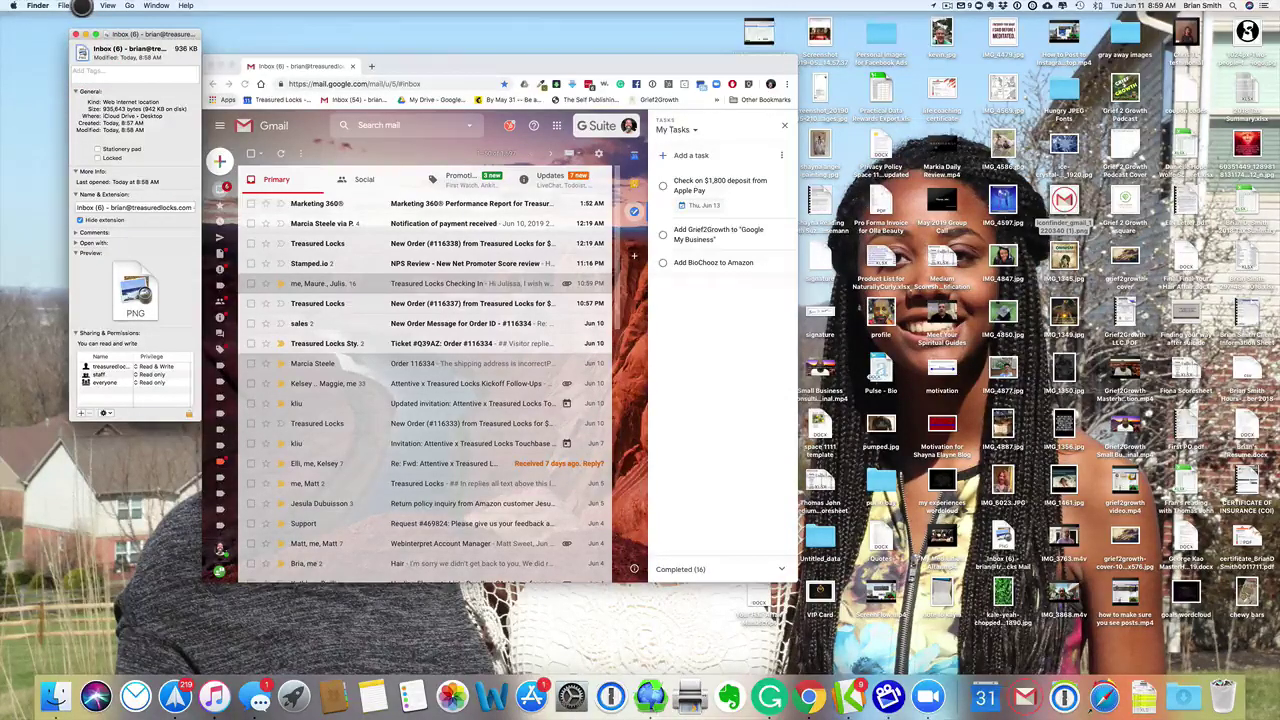
Paste the copied red Gmail logo as the Inbox shortcut's icon in the Info panel
left_click(85, 6)
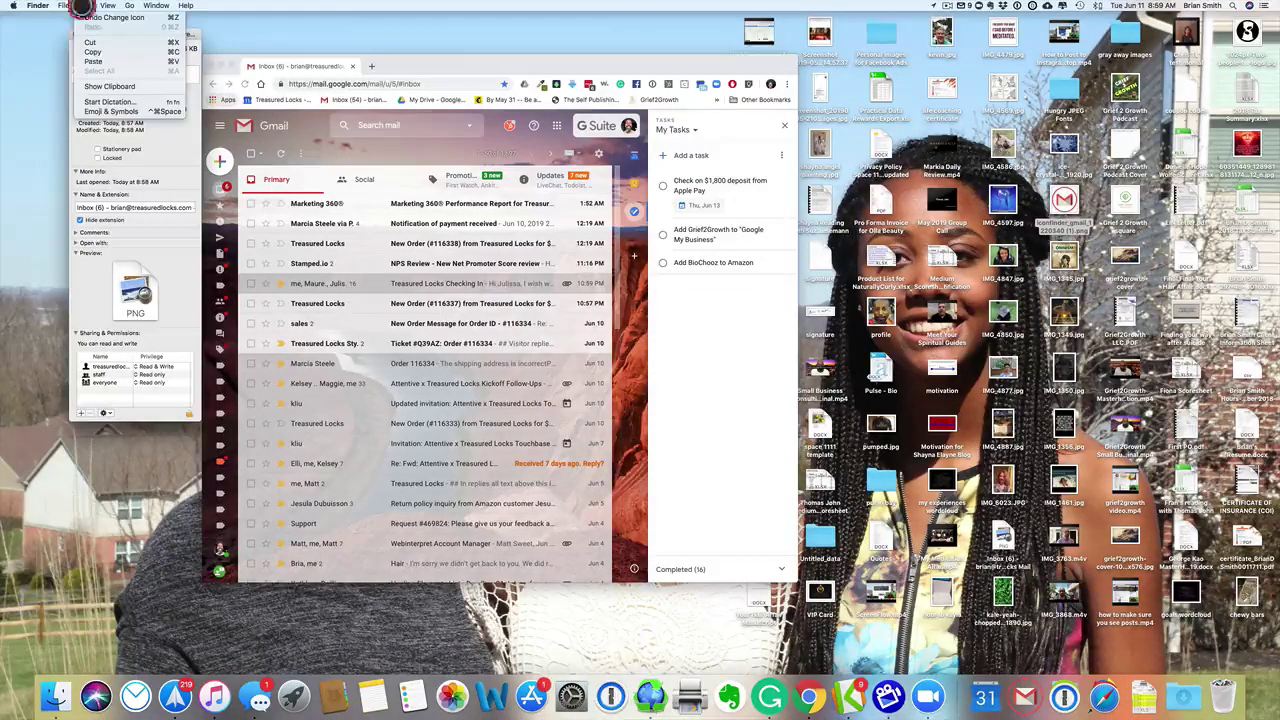
left_click(91, 60)
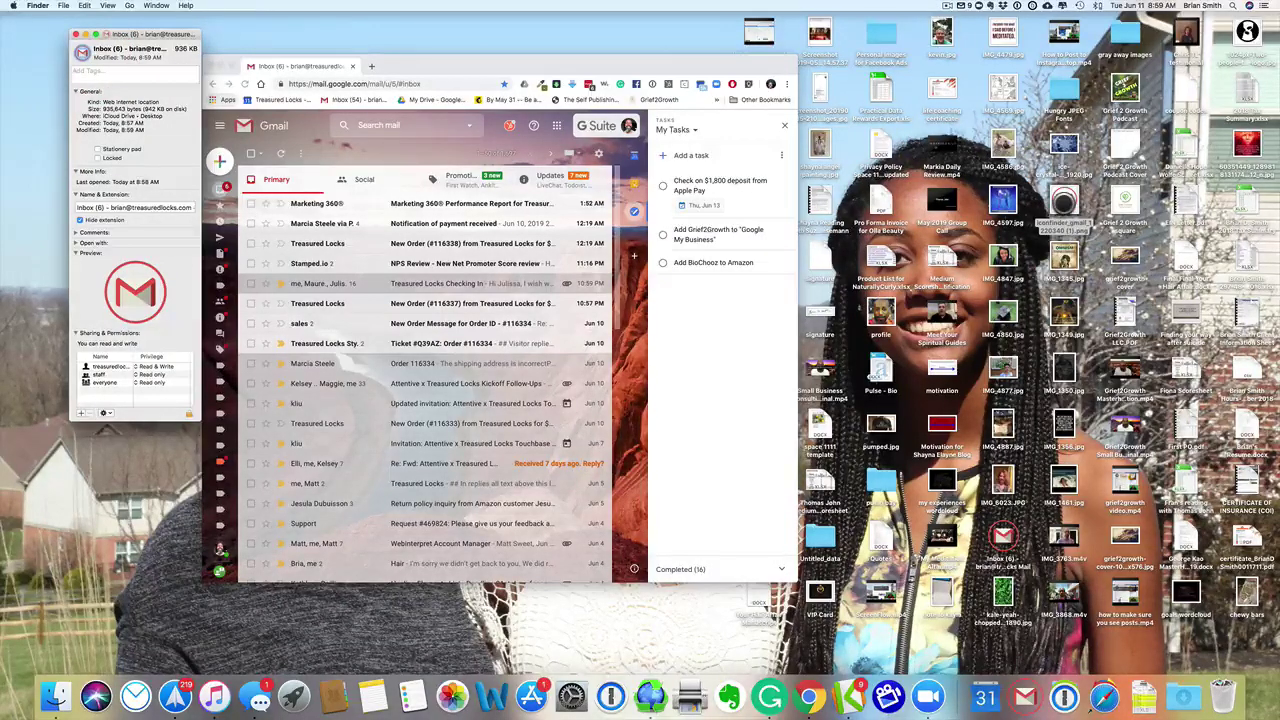
right_click(1066, 203)
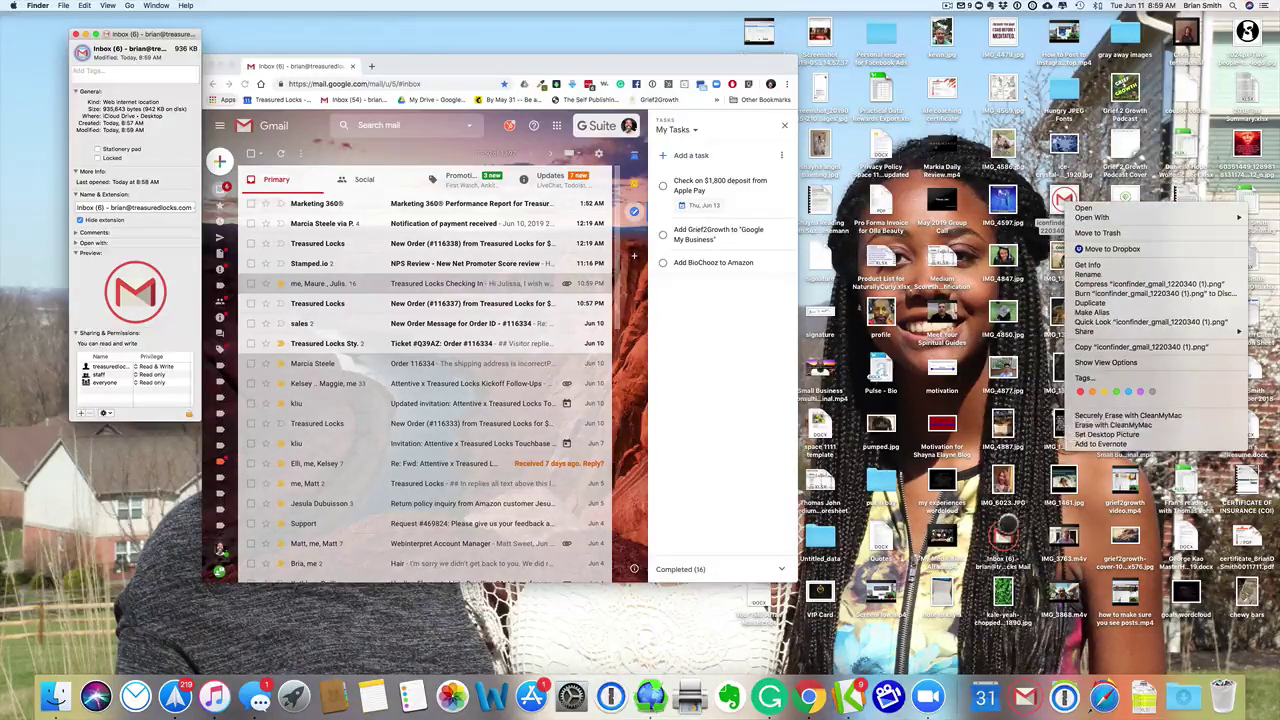
Put the Inbox shortcut on the right side of the Dock and close Chrome's Gmail window
left_click(983, 553)
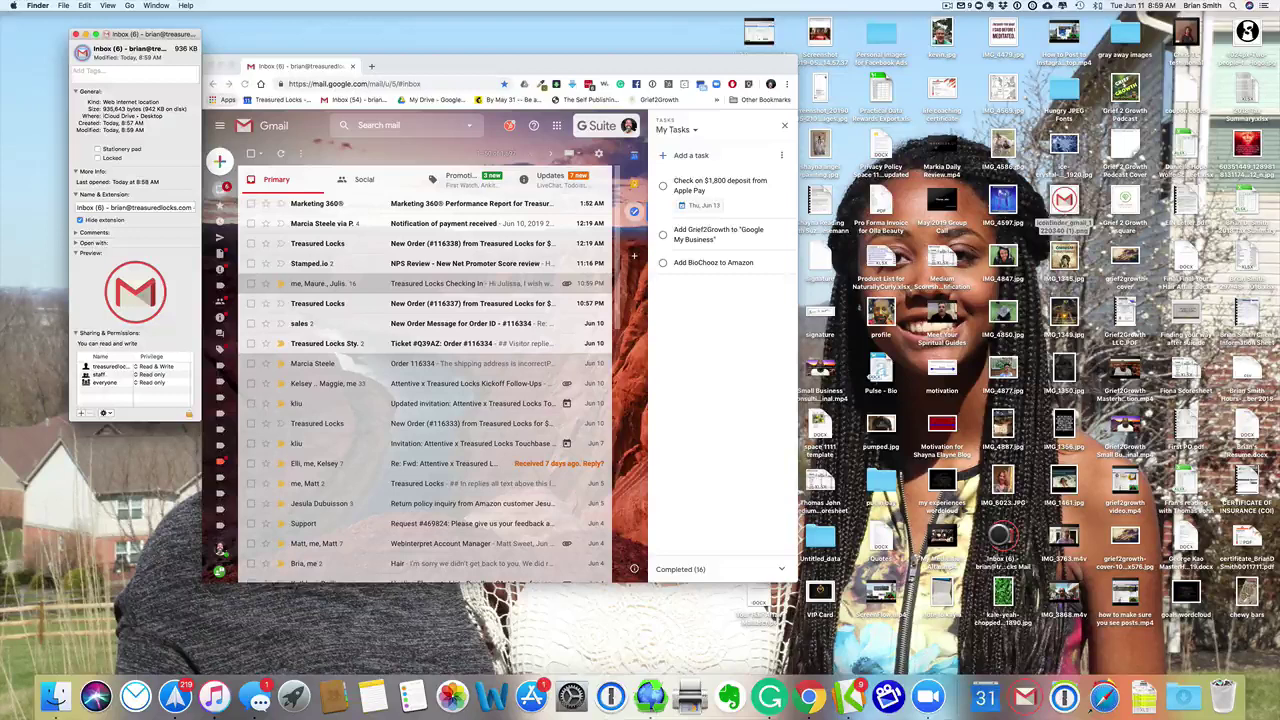
left_click_drag(1001, 534, 1018, 670)
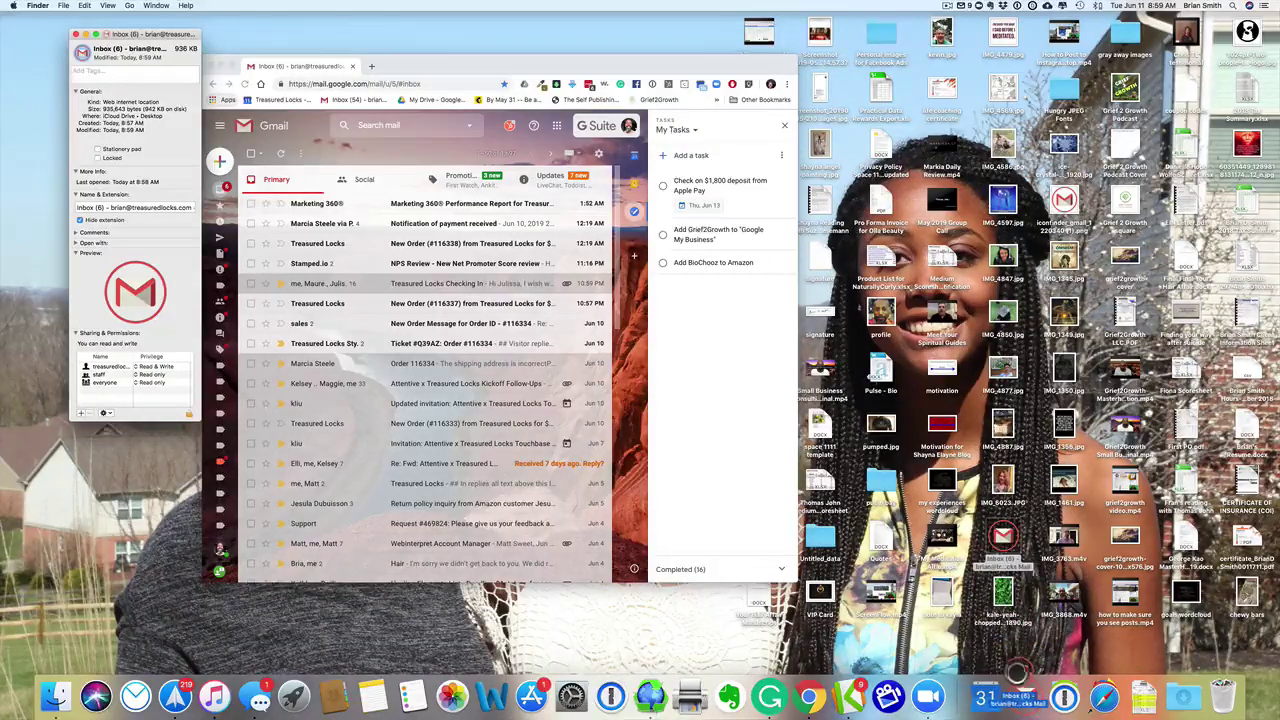
mouse_move(1016, 670)
left_mouse_down()
mouse_move(997, 545)
mouse_move(1022, 697)
left_mouse_up()
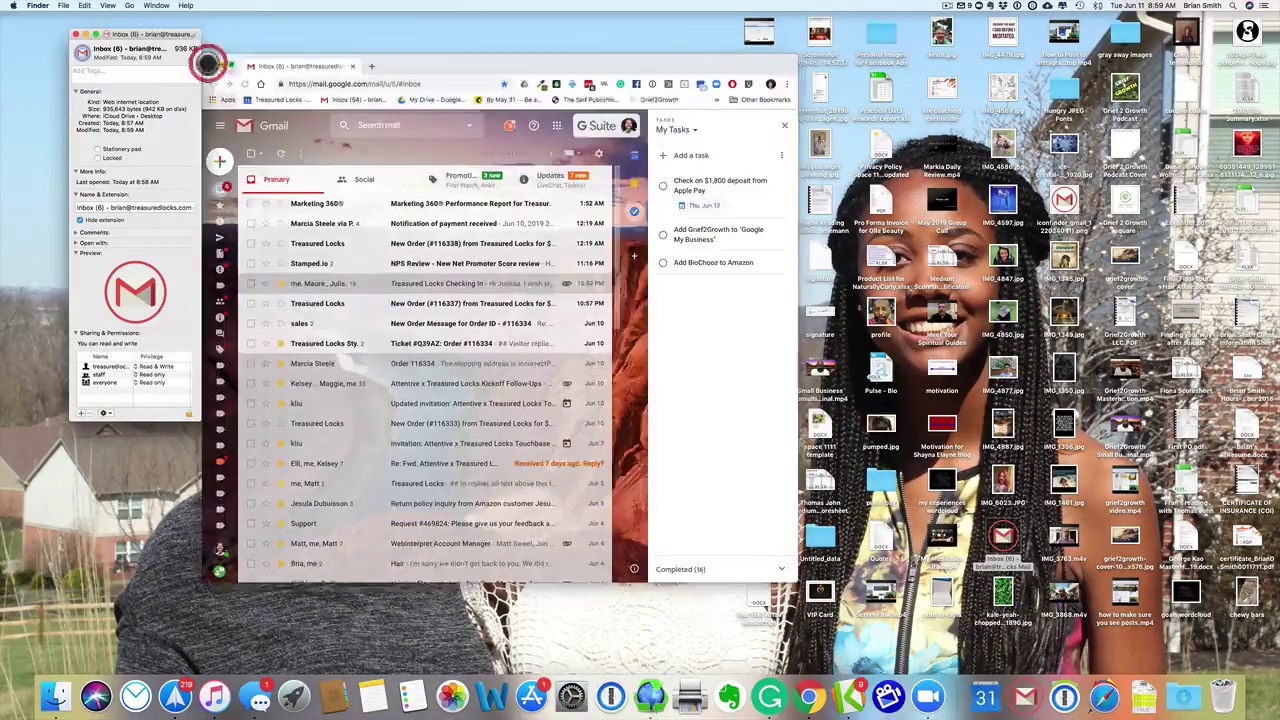
left_click(213, 66)
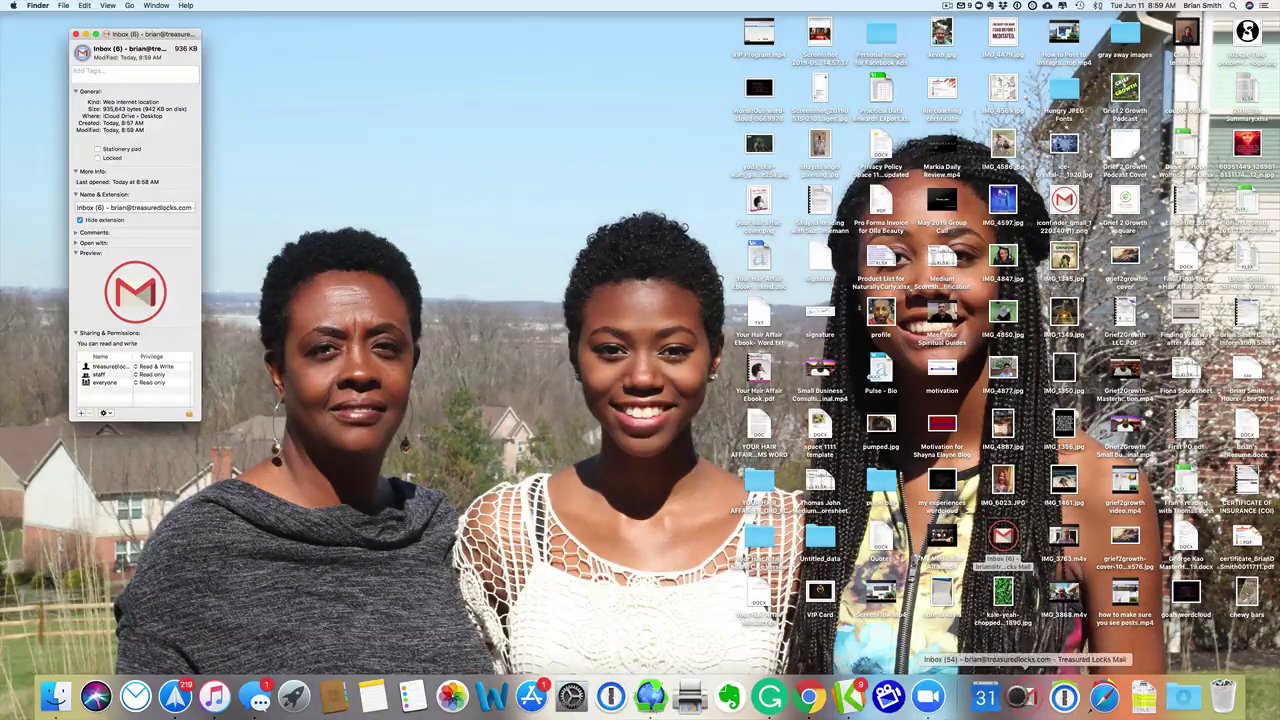
Launch Gmail from the Dock's Inbox shortcut and open Google Calendar in a new tab
left_click(1024, 697)
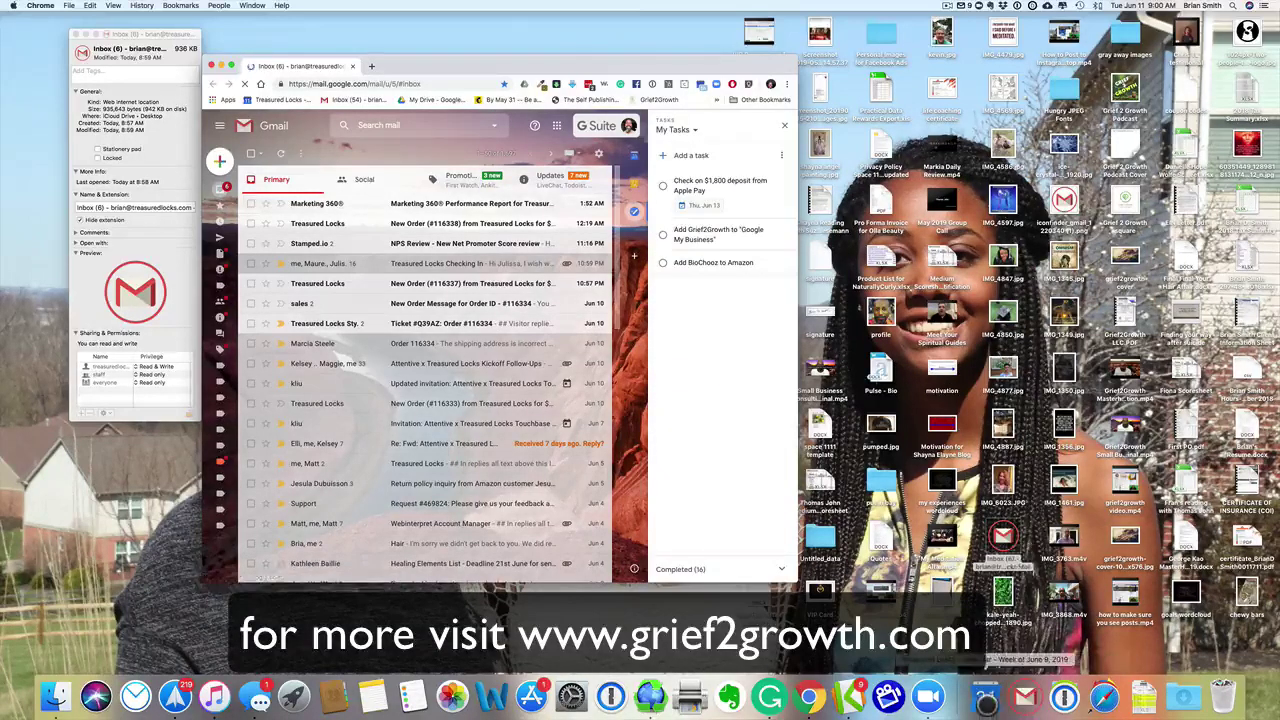
left_click(985, 697)
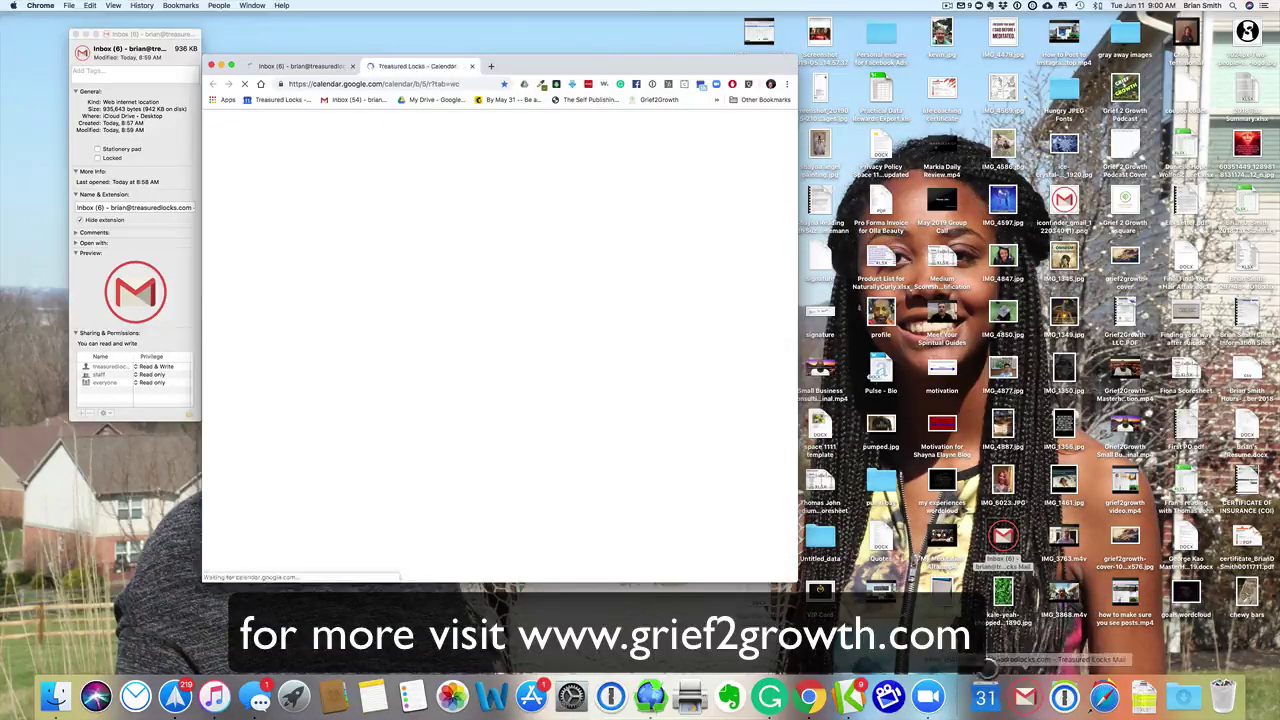